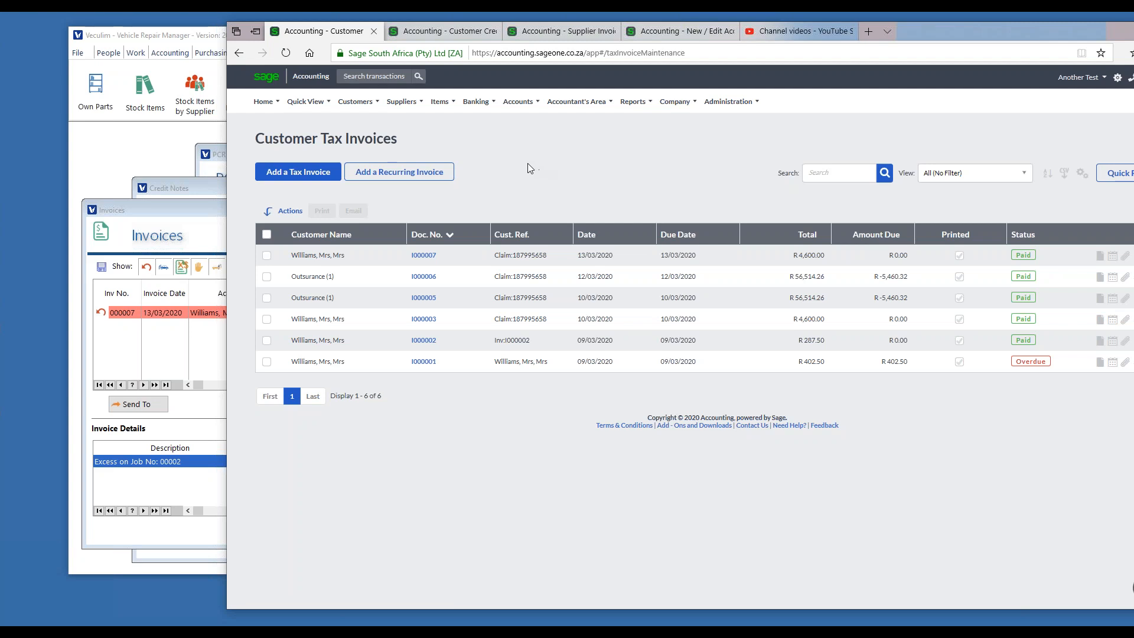
- Switch to Veculim and create an excess invoice for job 2
{"action": "left_click", "coordinate": [164, 212]}
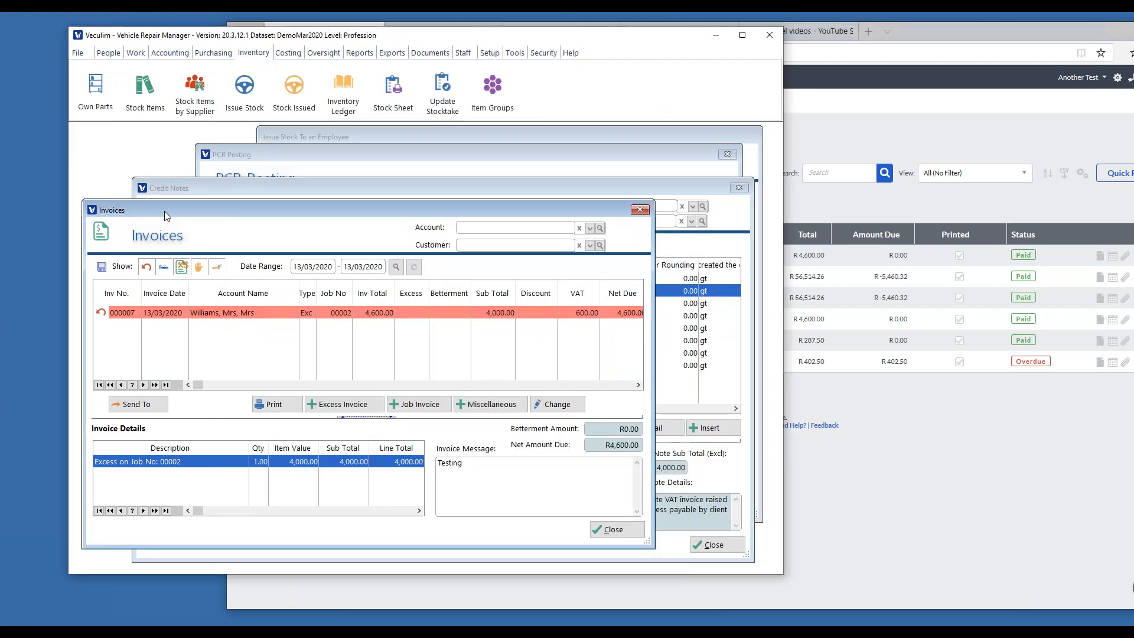
{"action": "left_click", "coordinate": [357, 405]}
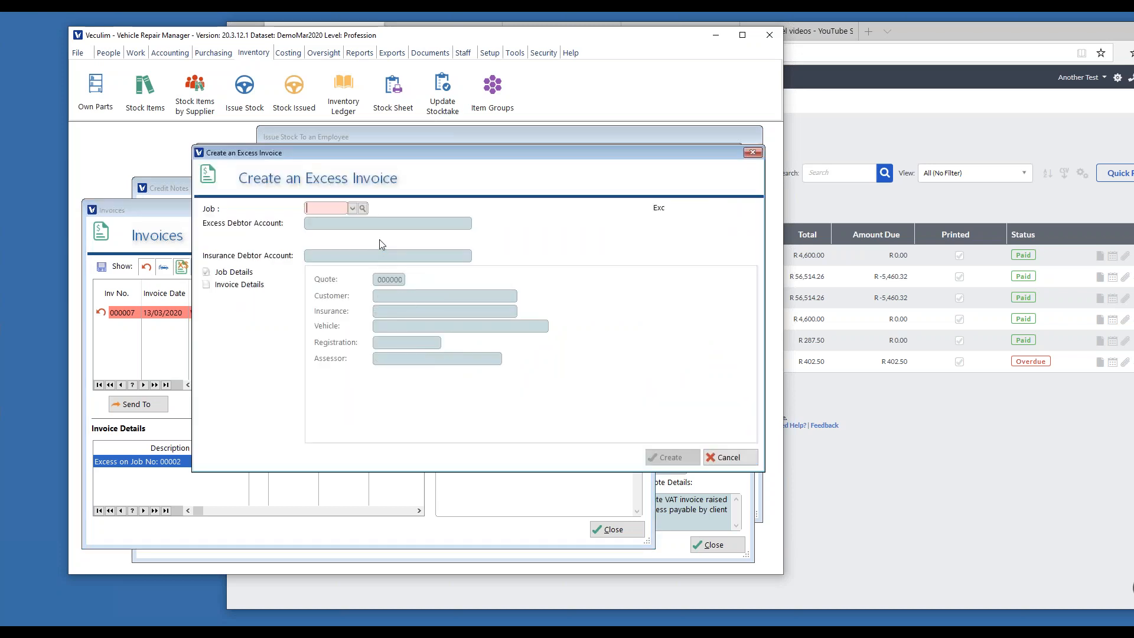
{"action": "type", "text": "2"}
{"action": "key", "text": "Tab"}
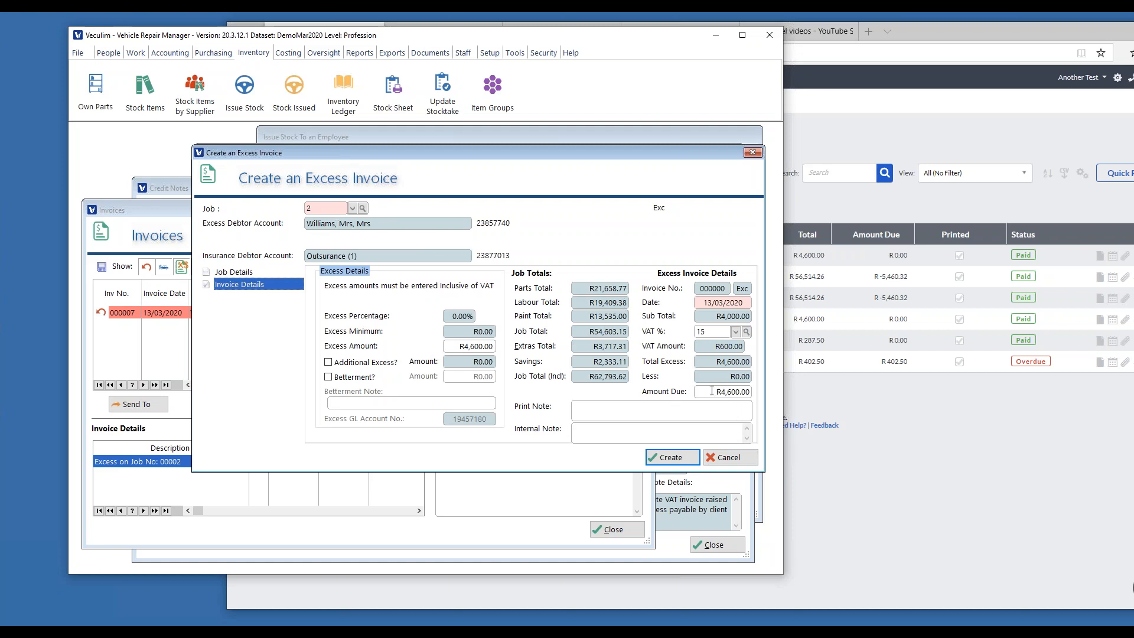
{"action": "left_click", "coordinate": [672, 458]}
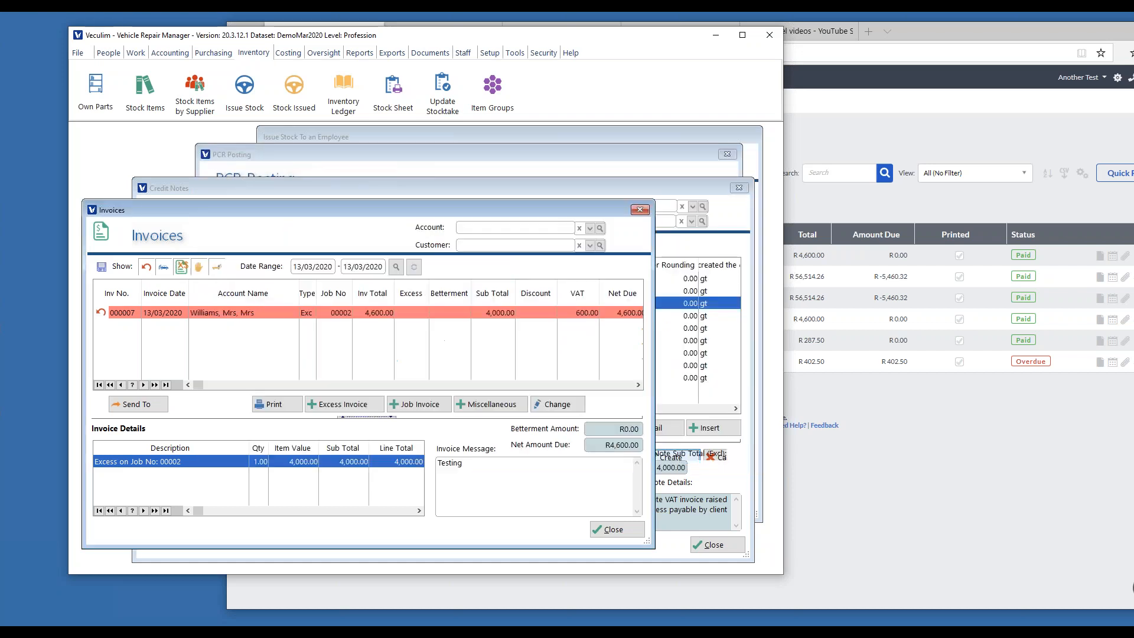
- Select the new excess invoice, switch to Sage Accounting and refresh the customer tax invoices to check the transfer
{"action": "left_click", "coordinate": [212, 314]}
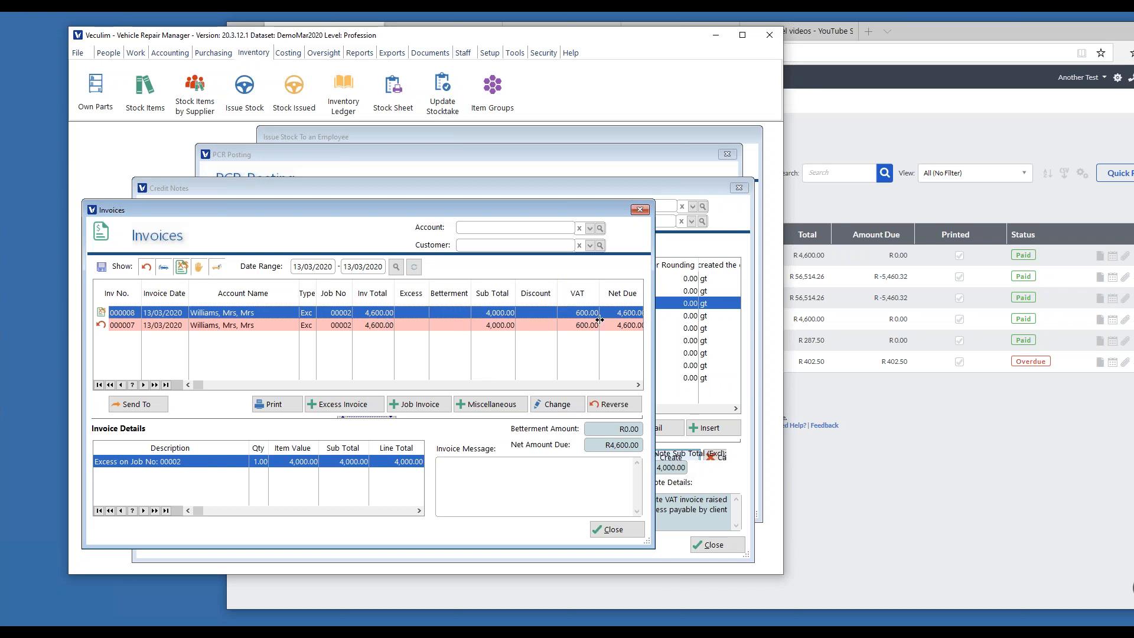
{"action": "left_click", "coordinate": [936, 410]}
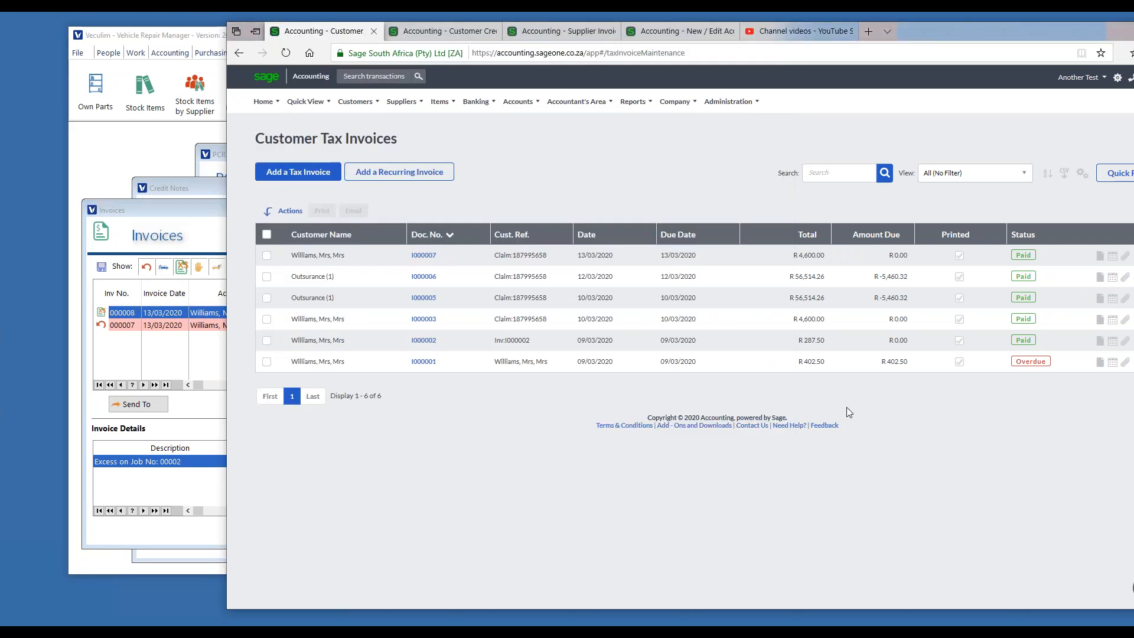
{"action": "key", "text": "F5"}
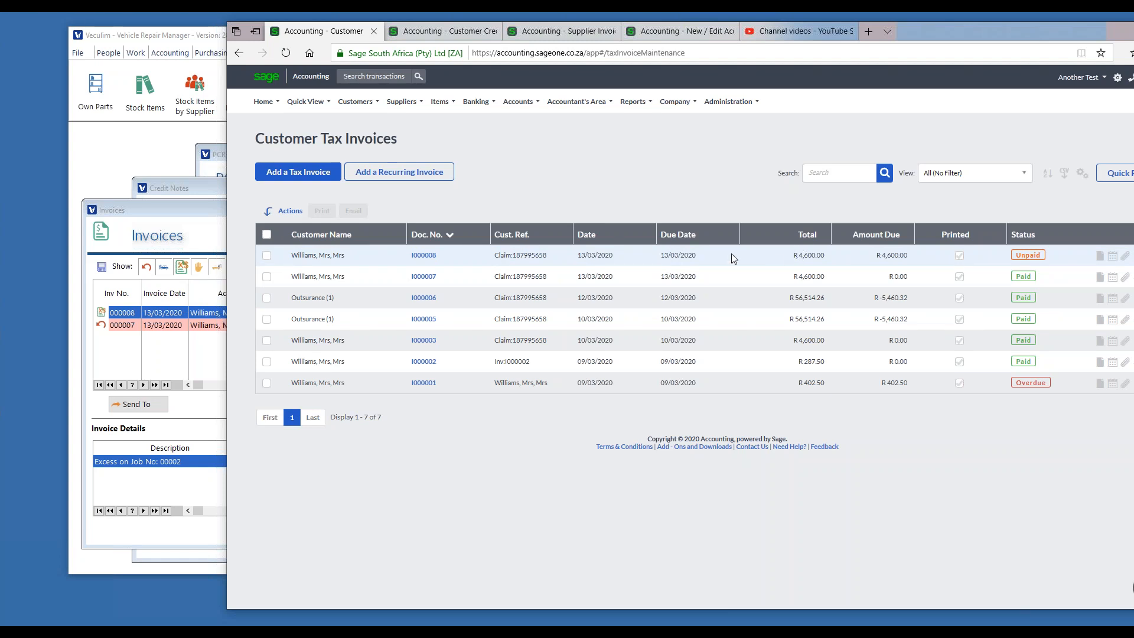
- Review the credit notes in Veculim, then refresh the Sage customer credit notes and open C000009
{"action": "left_click", "coordinate": [190, 189]}
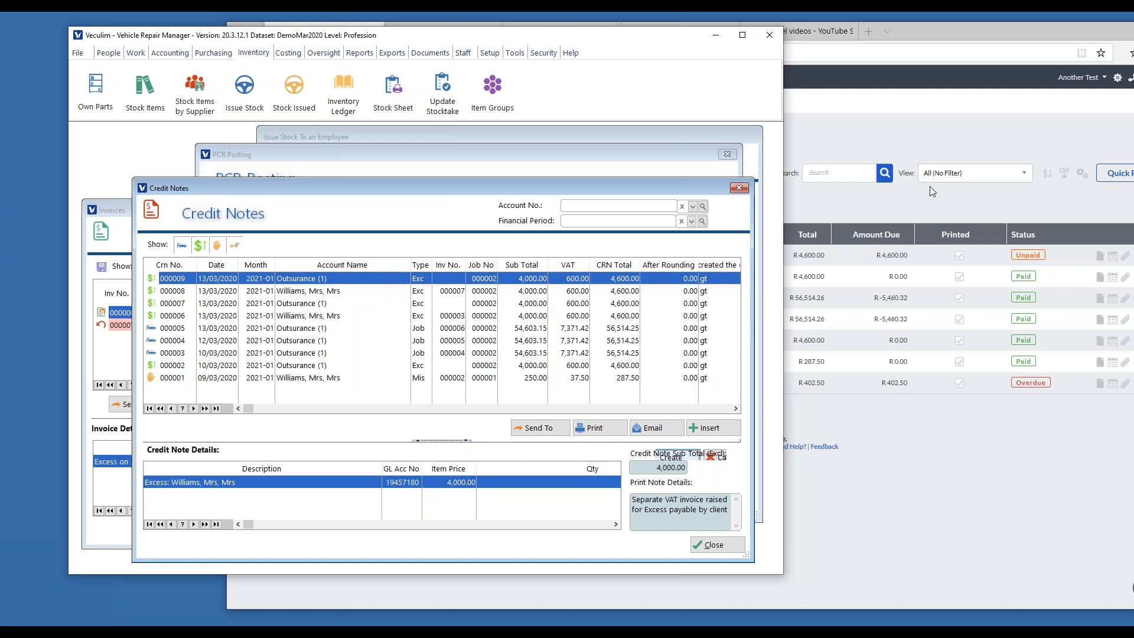
{"action": "left_click", "coordinate": [839, 129]}
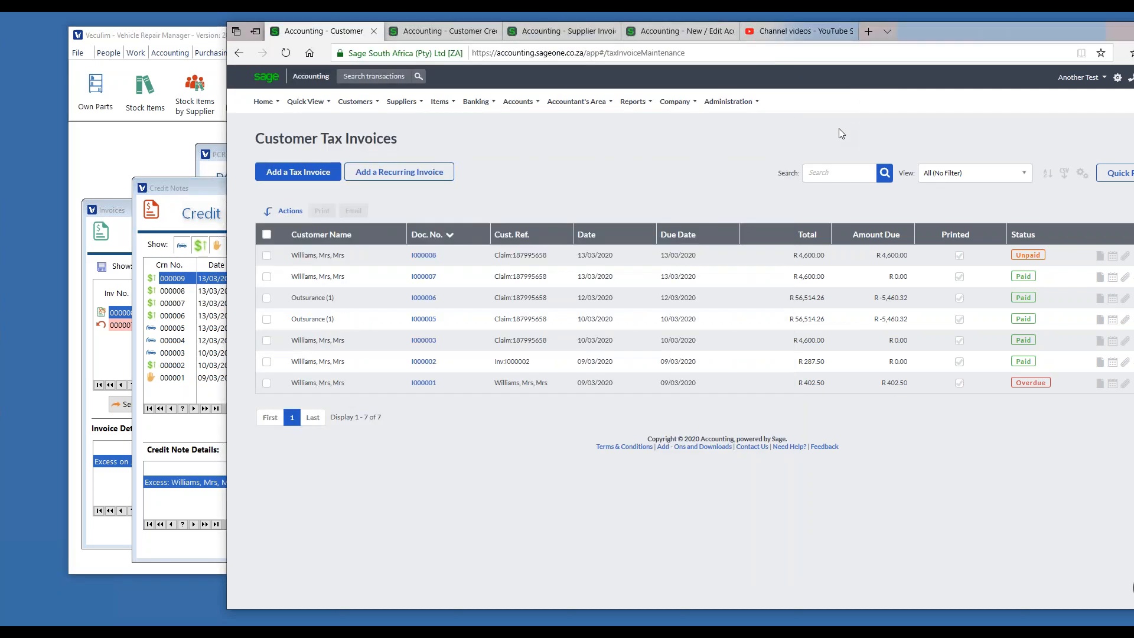
{"action": "left_click", "coordinate": [447, 32]}
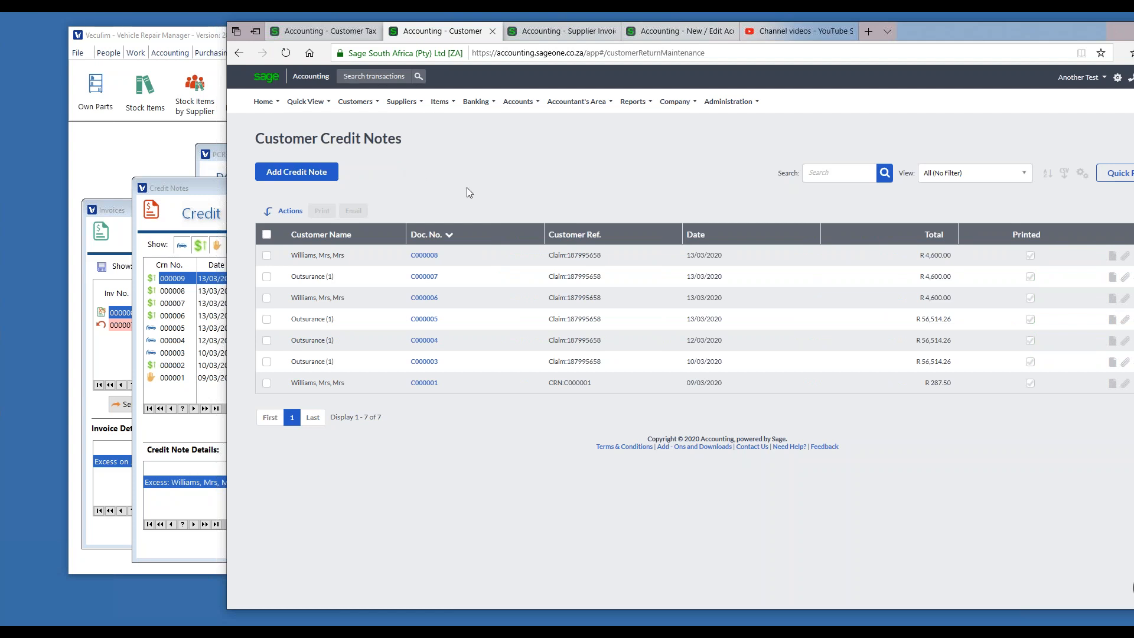
{"action": "key", "text": "F5"}
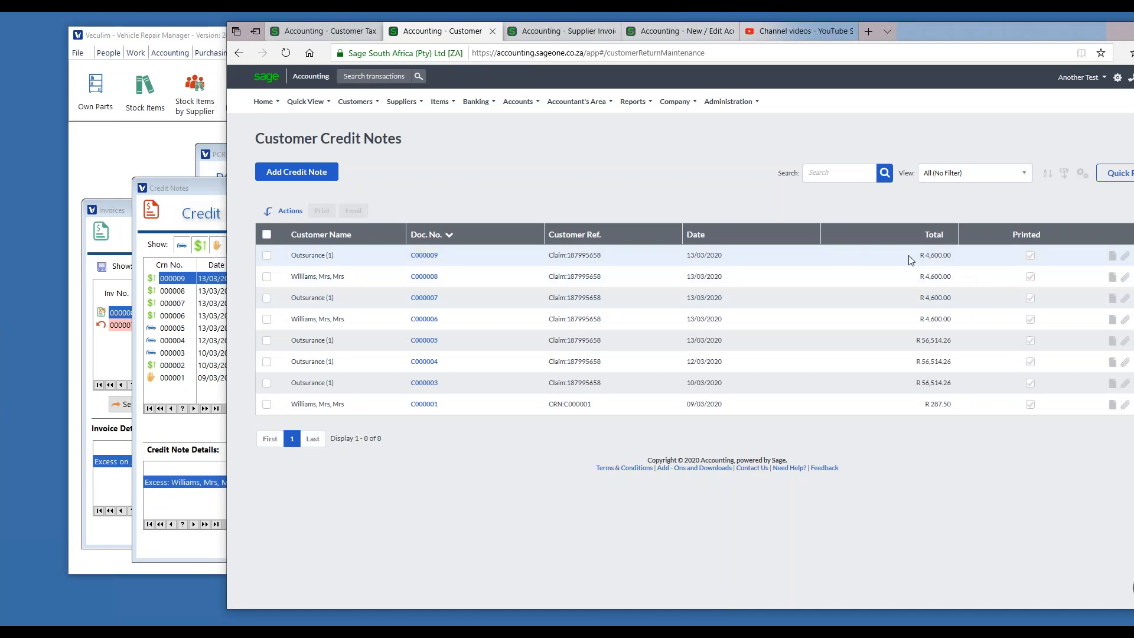
{"action": "left_click", "coordinate": [424, 256]}
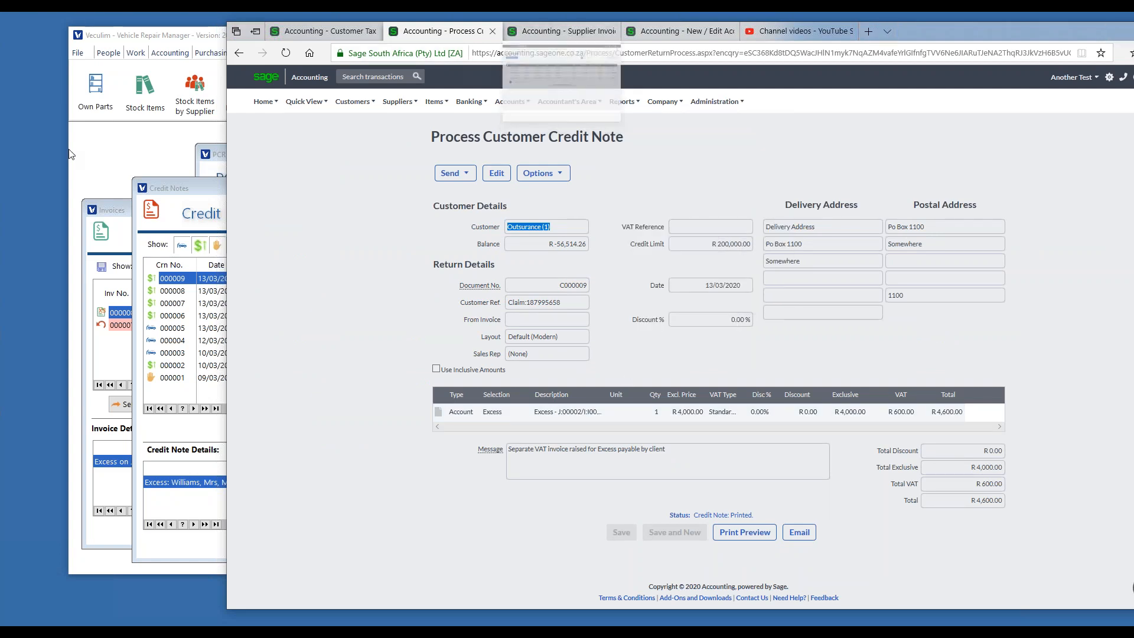
- In Veculim's PCR Posting, start a new goods received line for the outstanding Cutting Disk 115mm order from A Consumable Supplier
{"action": "left_click", "coordinate": [104, 157]}
{"action": "left_click", "coordinate": [222, 154]}
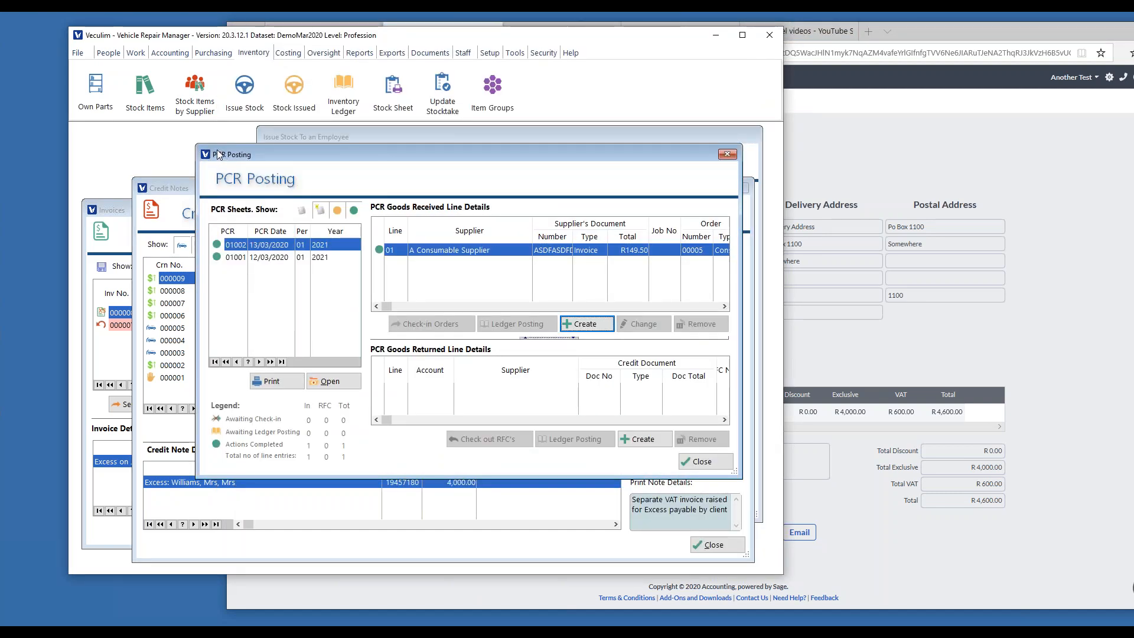
{"action": "left_click", "coordinate": [586, 324]}
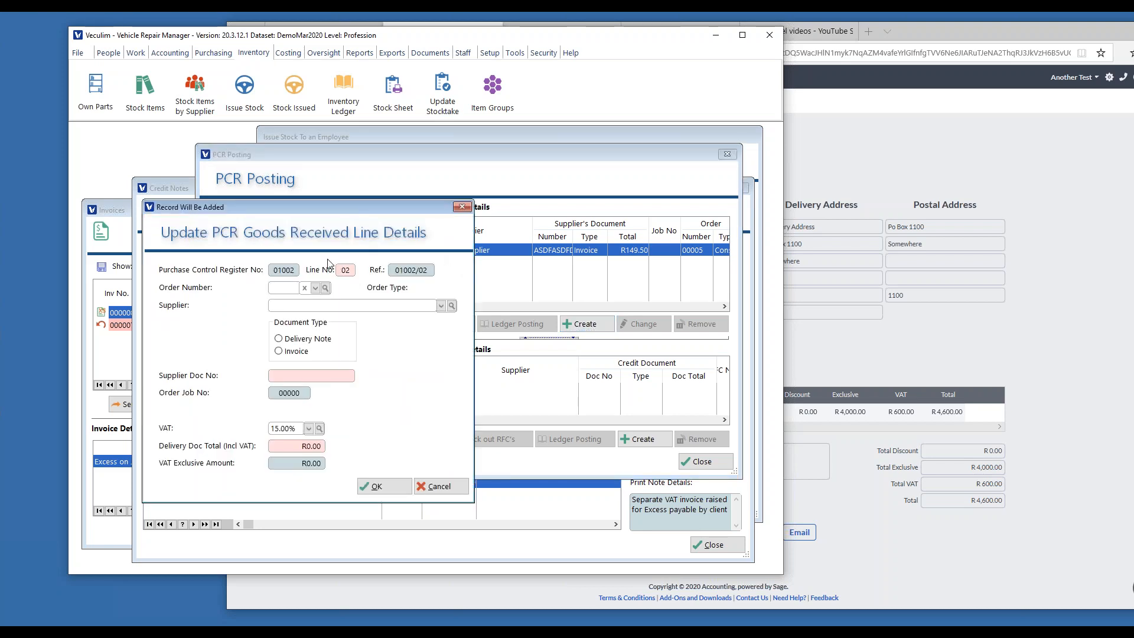
{"action": "left_click", "coordinate": [326, 288]}
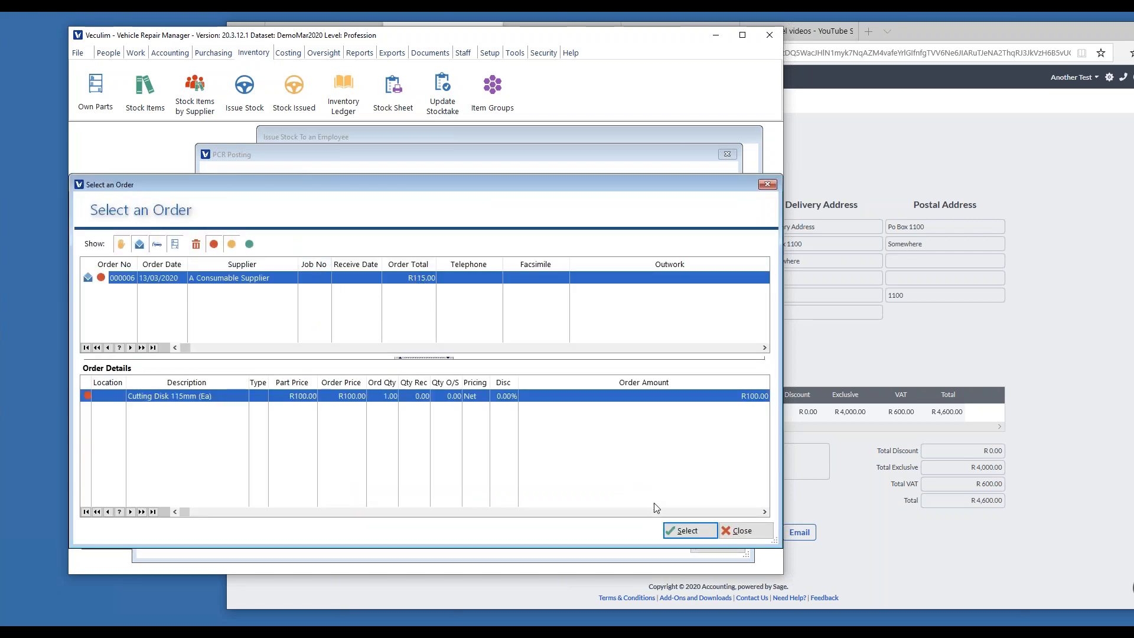
{"action": "left_click", "coordinate": [680, 531]}
- Save the goods received line as an invoice with supplier document number ASDF546345ASDF and a VAT-inclusive total of R115.00
{"action": "left_click", "coordinate": [279, 351]}
{"action": "left_click", "coordinate": [297, 375]}
{"action": "type", "text": "ASDF546345ASDF"}
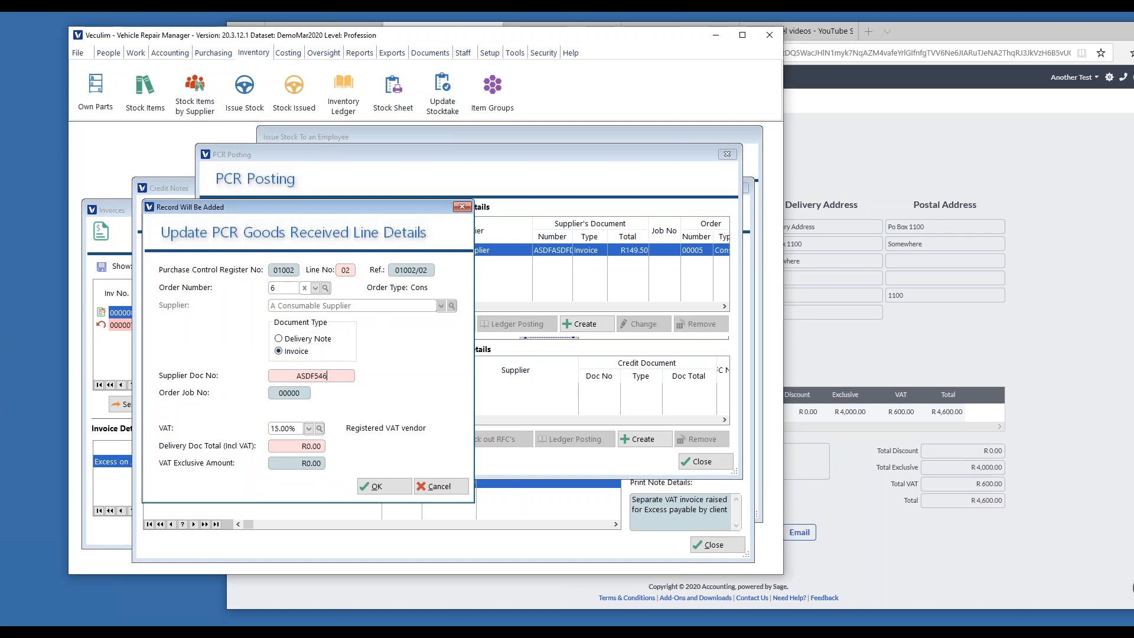
{"action": "left_click", "coordinate": [291, 445]}
{"action": "type", "text": "115"}
{"action": "key", "text": "Tab"}
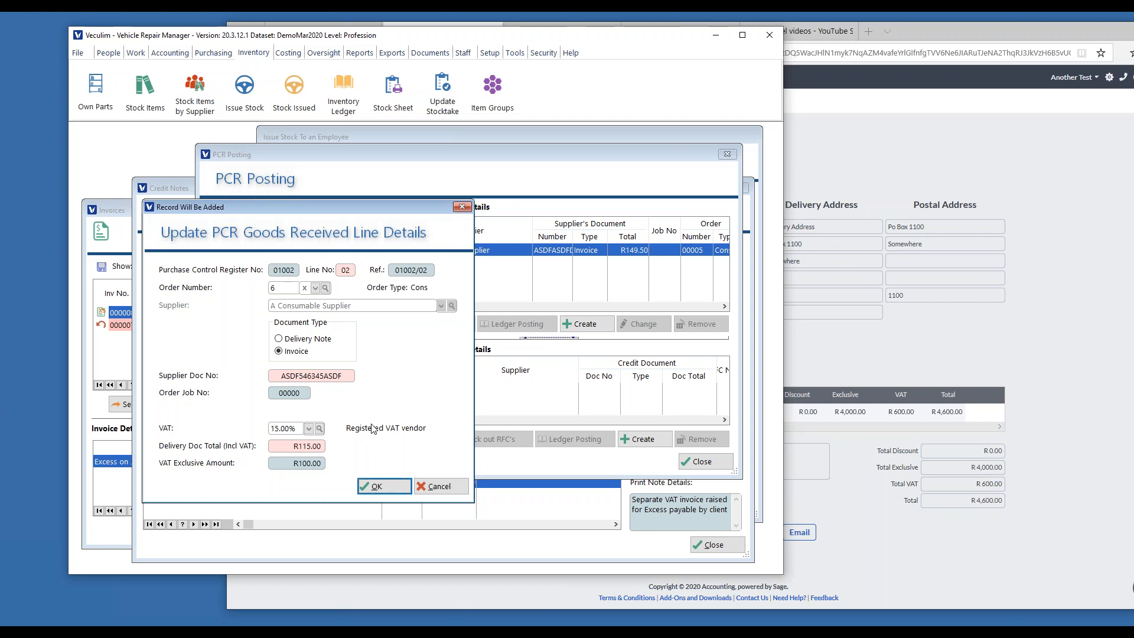
{"action": "left_click", "coordinate": [383, 486]}
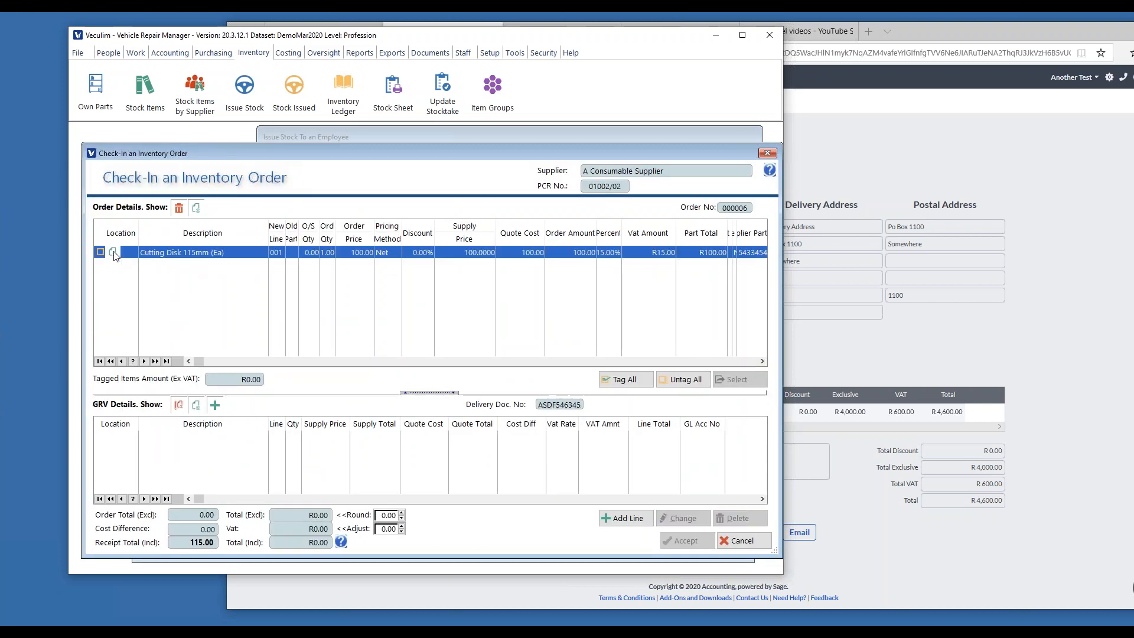
- Check in the ordered Cutting Disk 115mm and post the goods received line to the ledger
{"action": "left_click", "coordinate": [100, 253]}
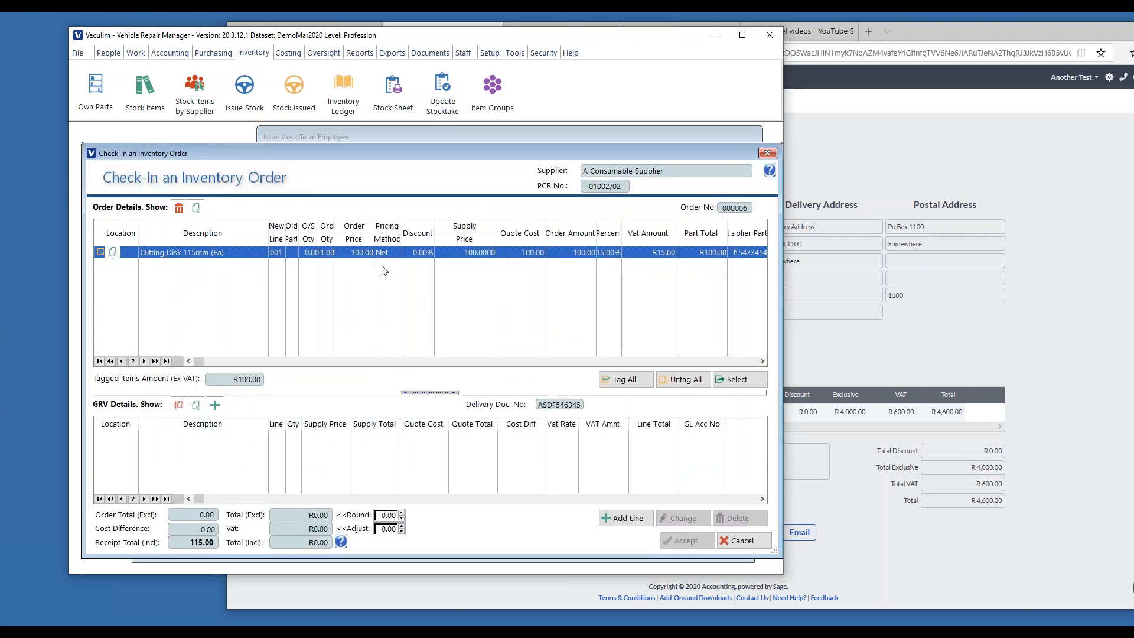
{"action": "left_click", "coordinate": [735, 380]}
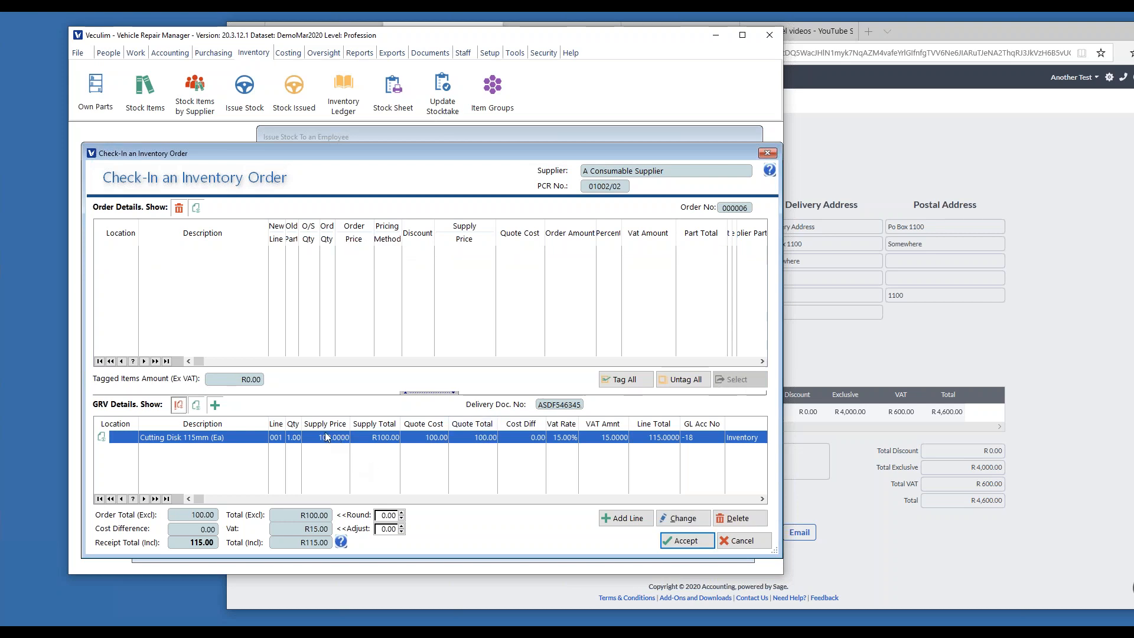
{"action": "left_click", "coordinate": [687, 541]}
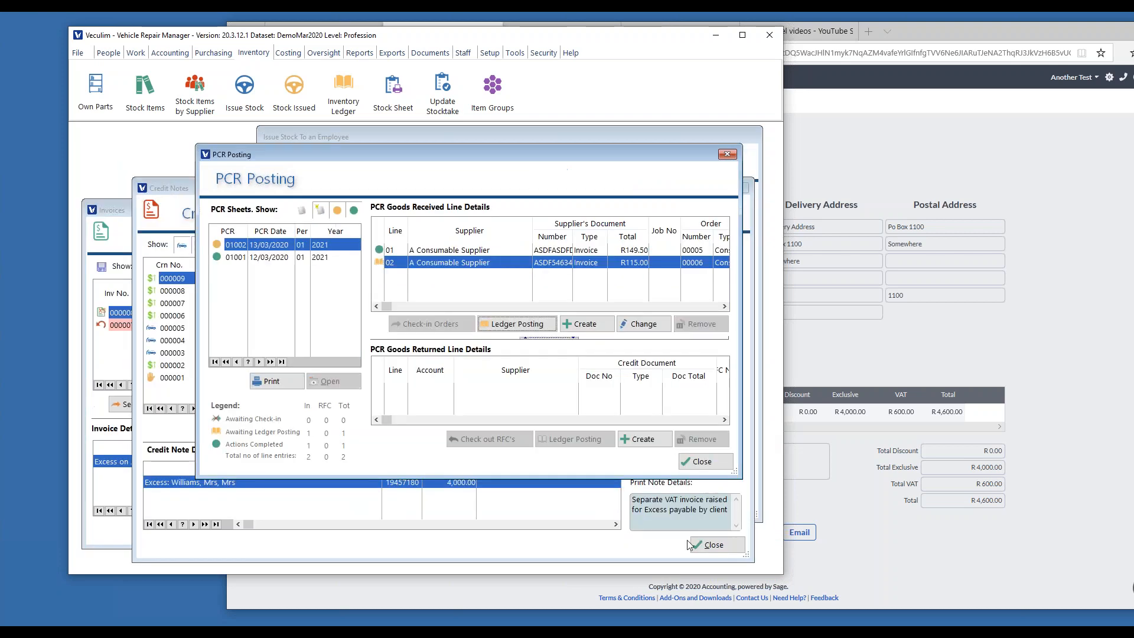
{"action": "left_click", "coordinate": [518, 325]}
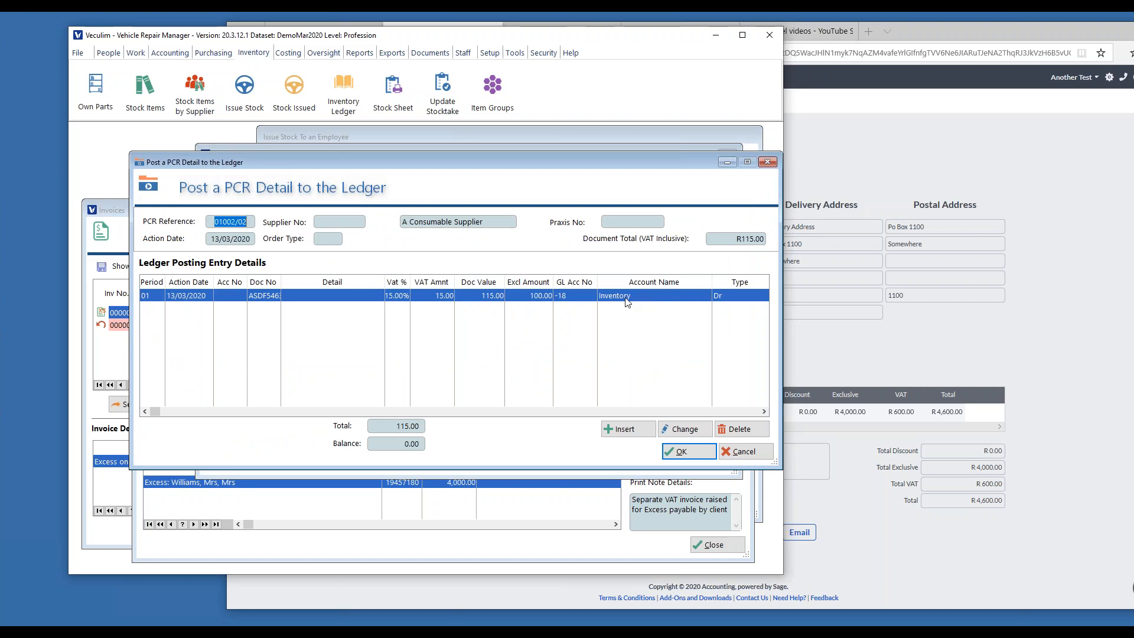
{"action": "left_click", "coordinate": [691, 453]}
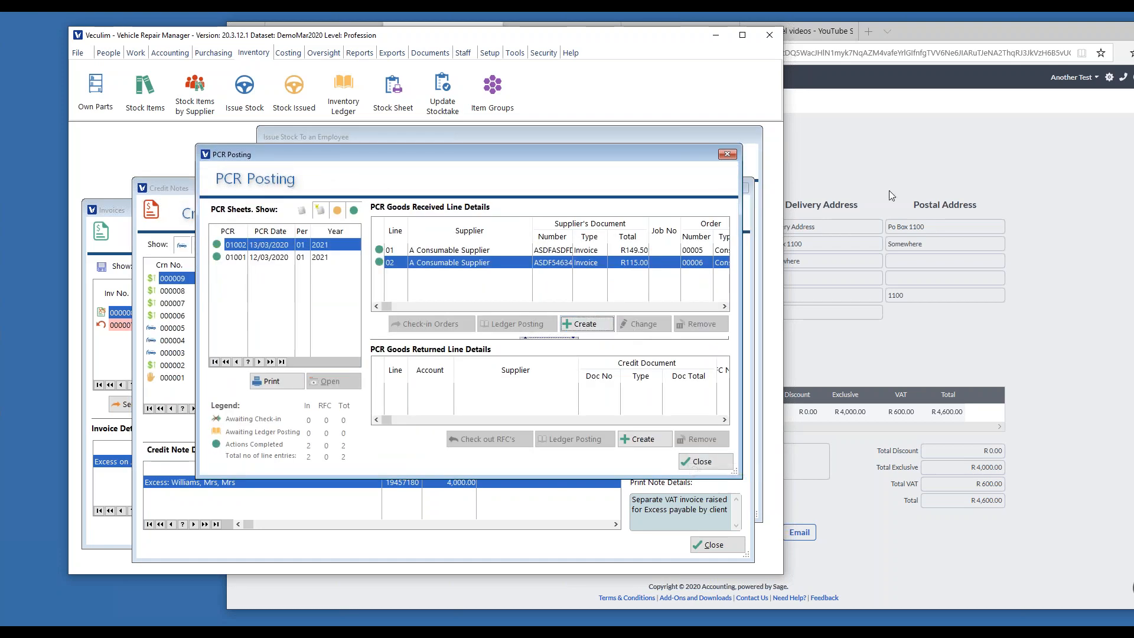
- Switch to Sage, refresh the supplier invoices, compare them with the PCR lines in Veculim and open invoice 01002/02
{"action": "left_click", "coordinate": [893, 158]}
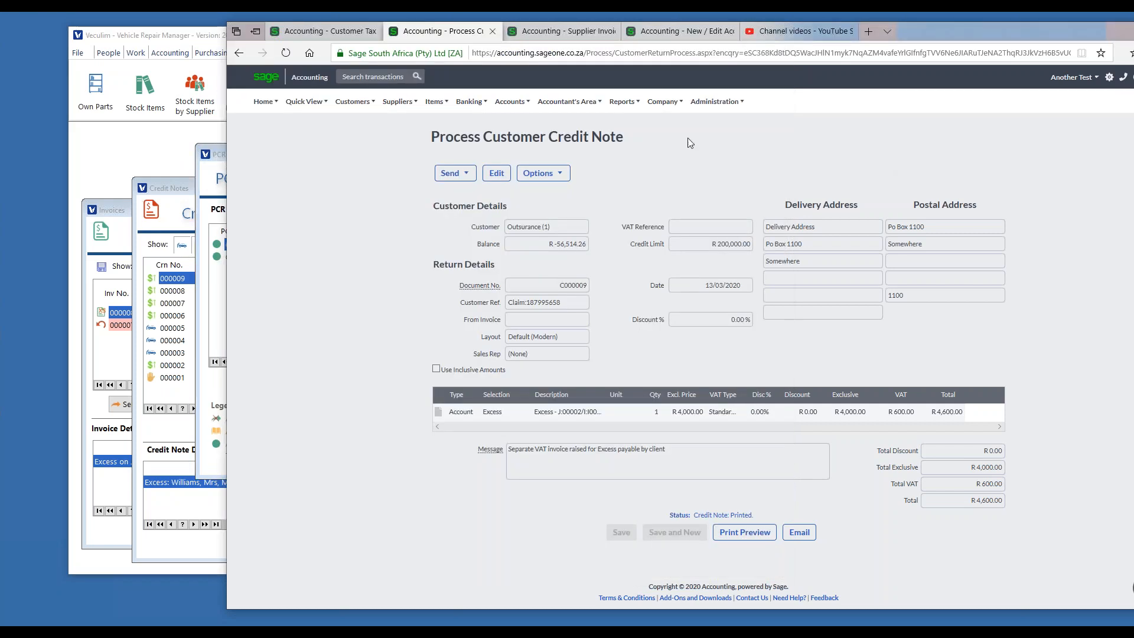
{"action": "left_click", "coordinate": [535, 32]}
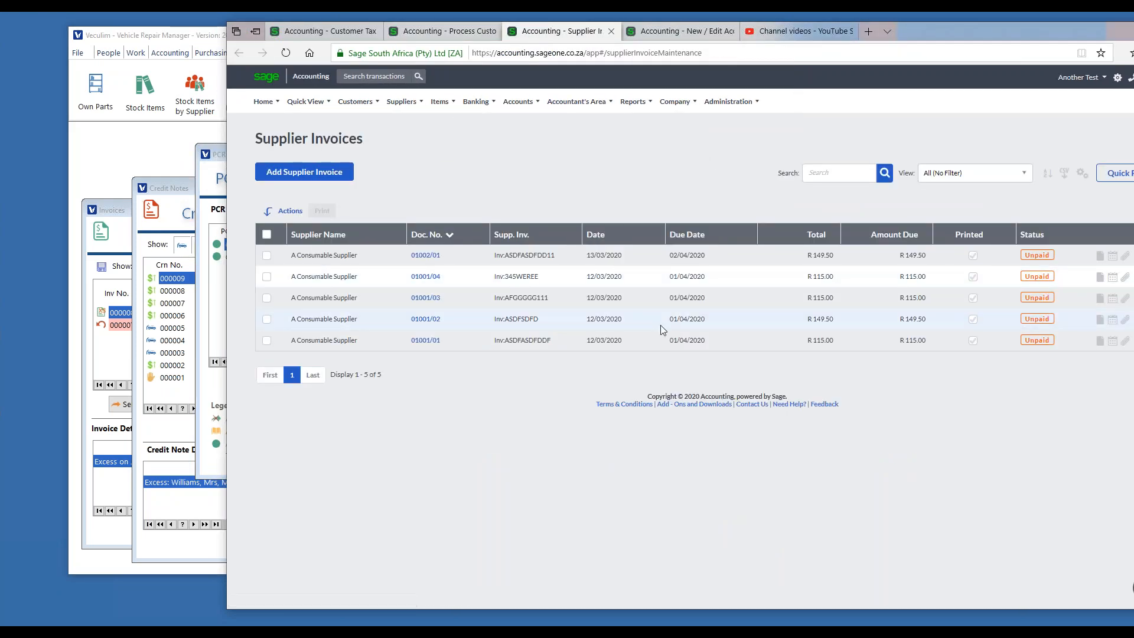
{"action": "key", "text": "F5"}
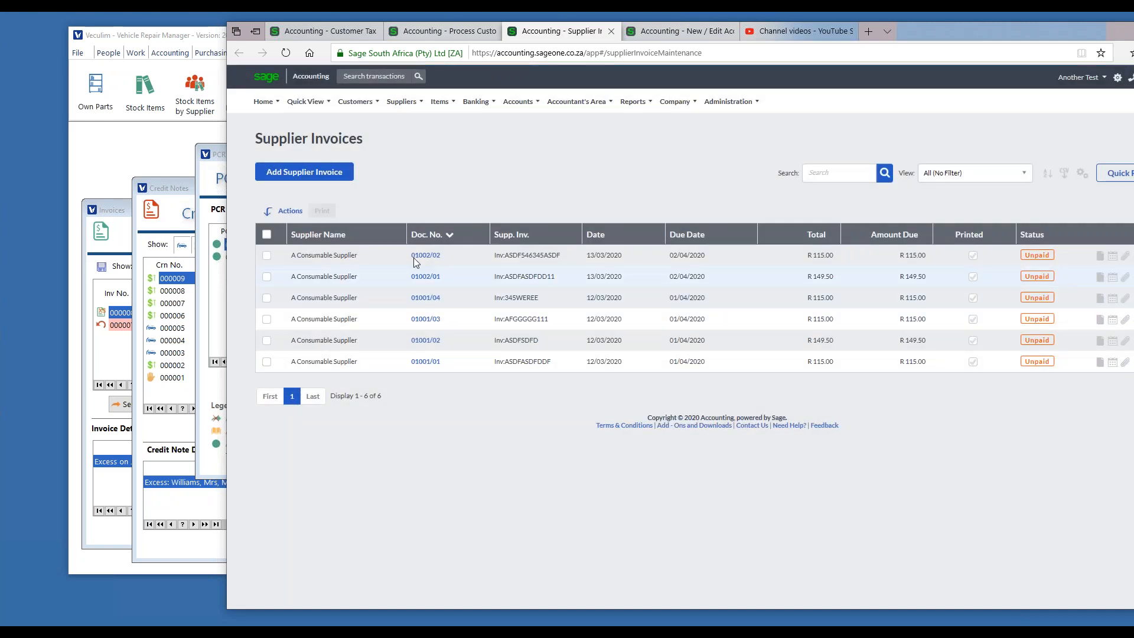
{"action": "left_click", "coordinate": [218, 156]}
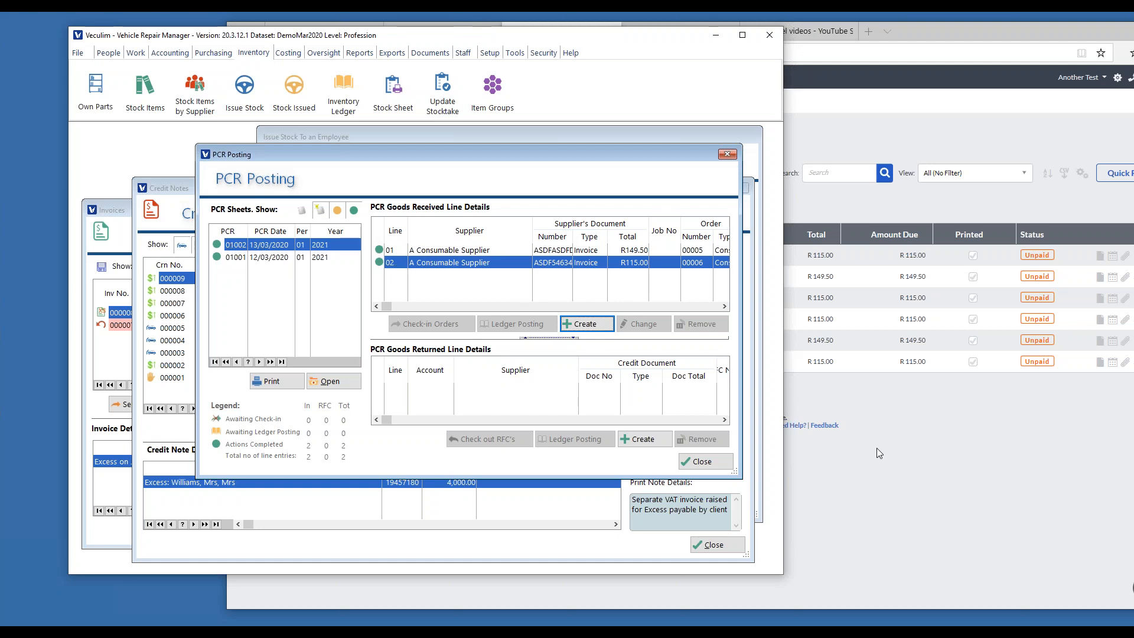
{"action": "left_click", "coordinate": [884, 427]}
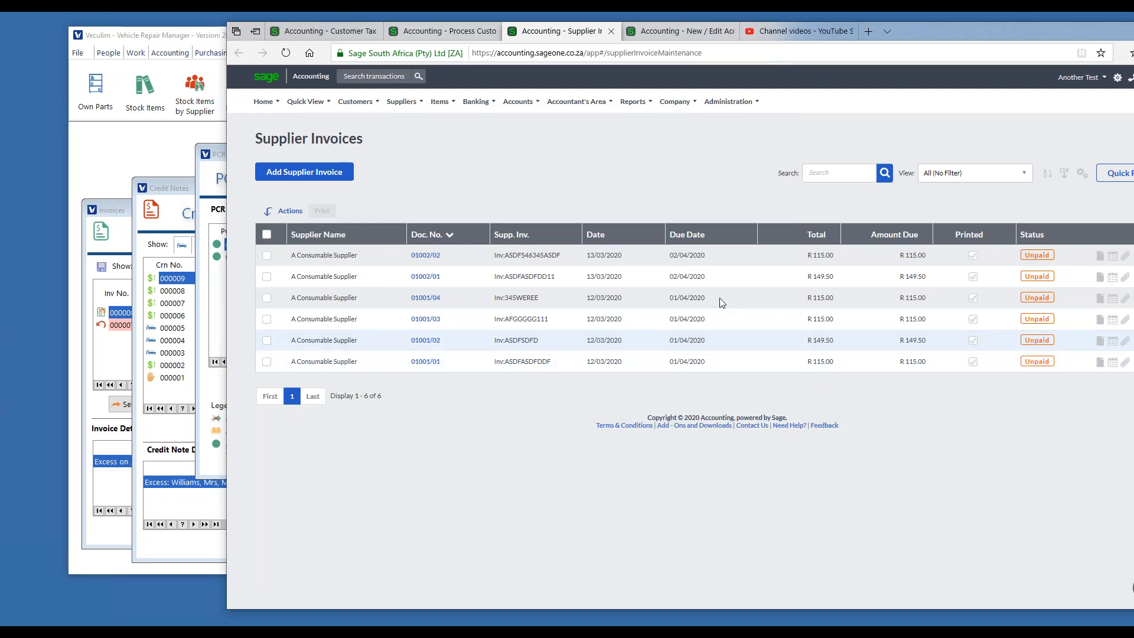
{"action": "left_click", "coordinate": [428, 255]}
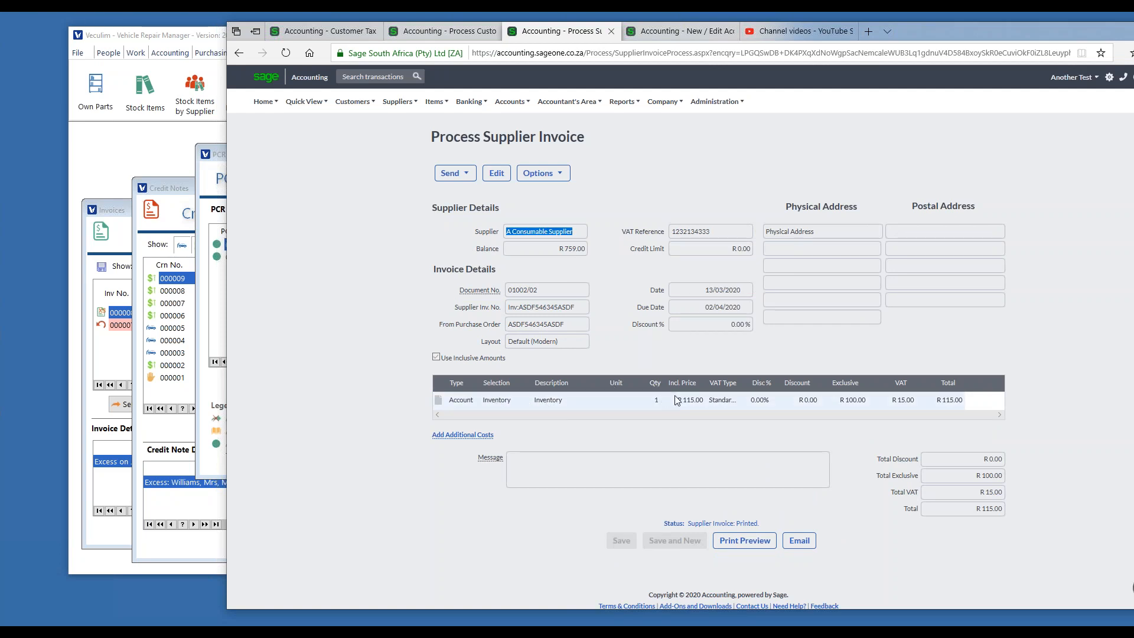
- Refresh the Inventory account in Sage to check its updated activity and balance
{"action": "left_click", "coordinate": [691, 31]}
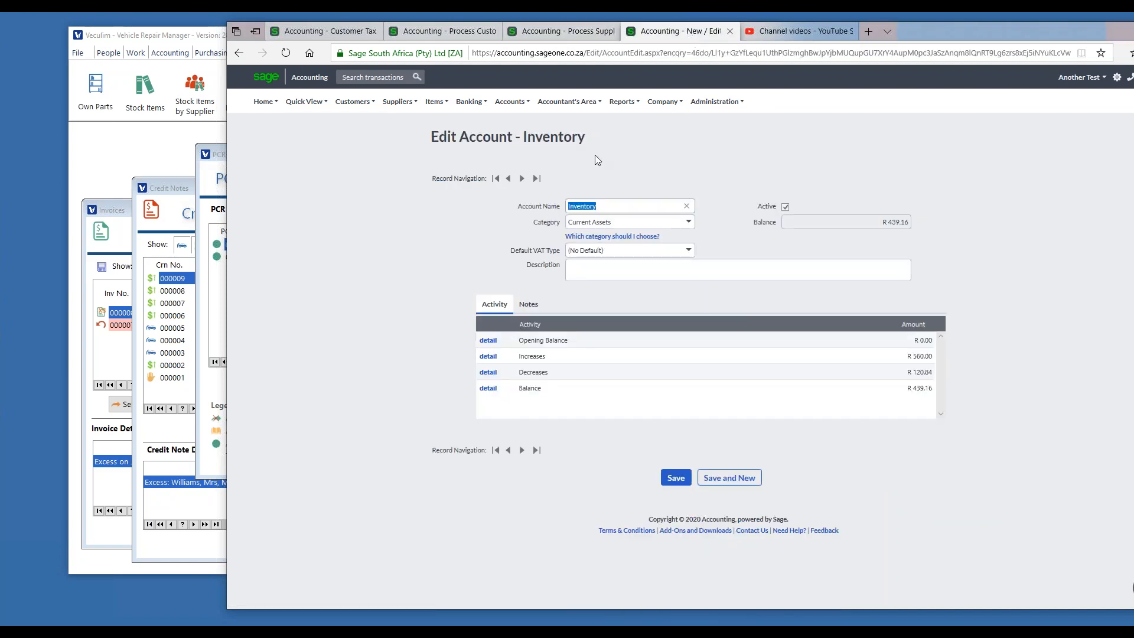
{"action": "key", "text": "F5"}
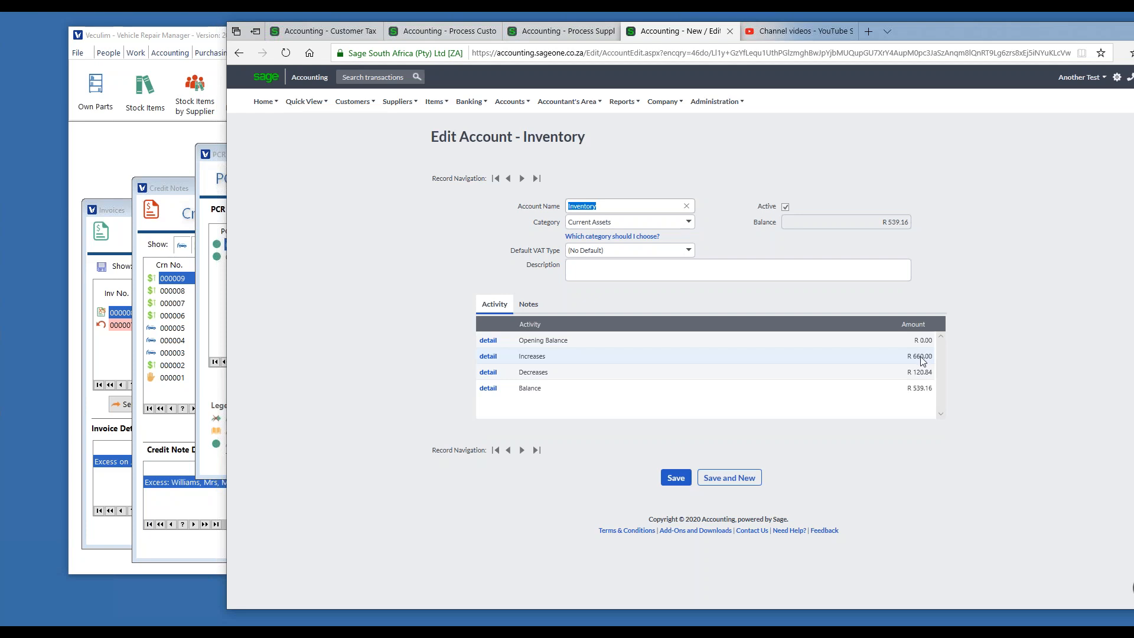
- Switch to Veculim and start a stock issue to the staff member, without assigning it to a specific job
{"action": "left_click", "coordinate": [156, 159]}
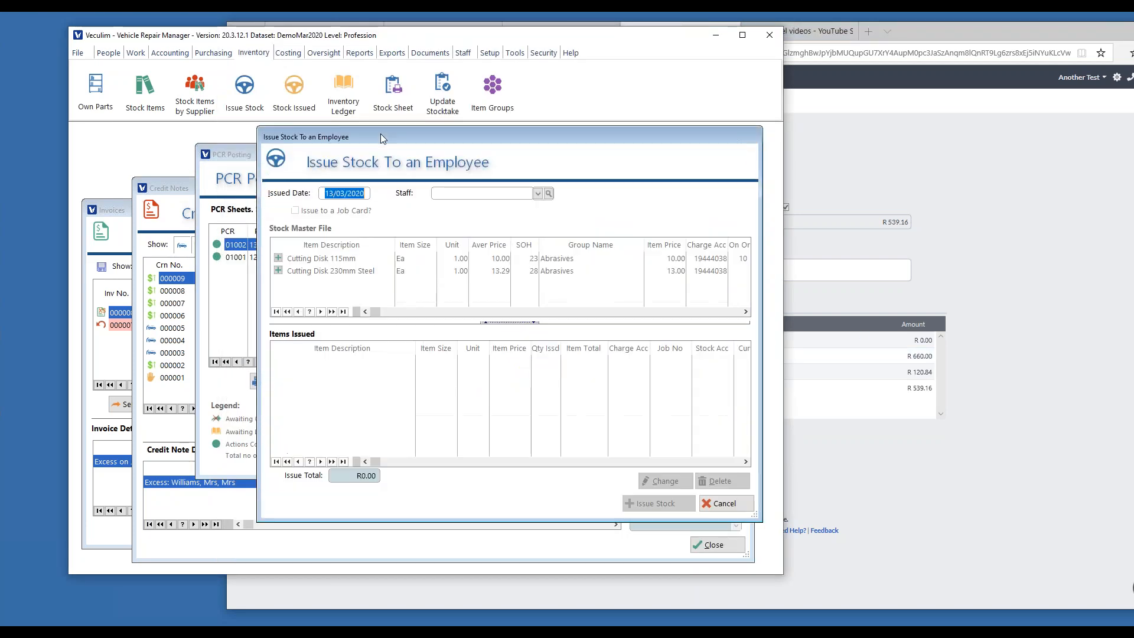
{"action": "left_click", "coordinate": [443, 192]}
{"action": "type", "text": "Geoff"}
{"action": "key", "text": "Down"}
{"action": "key", "text": "Return"}
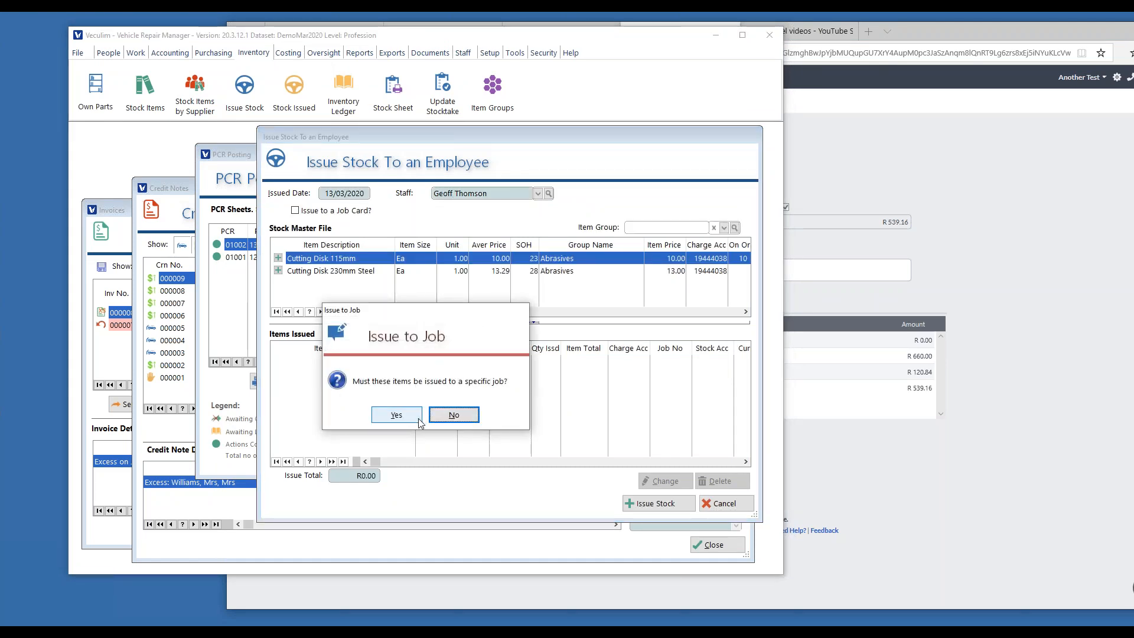
{"action": "left_click", "coordinate": [454, 415]}
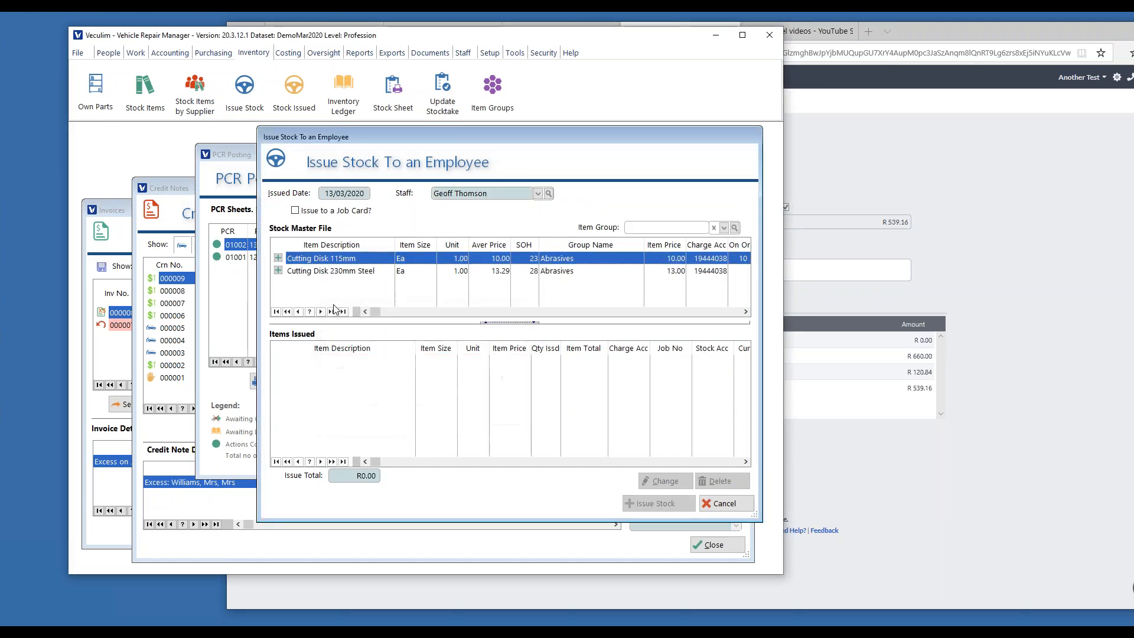
- Issue 2 units of Cutting Disk 115mm to the employee without printing the issue slip
{"action": "left_click", "coordinate": [279, 260]}
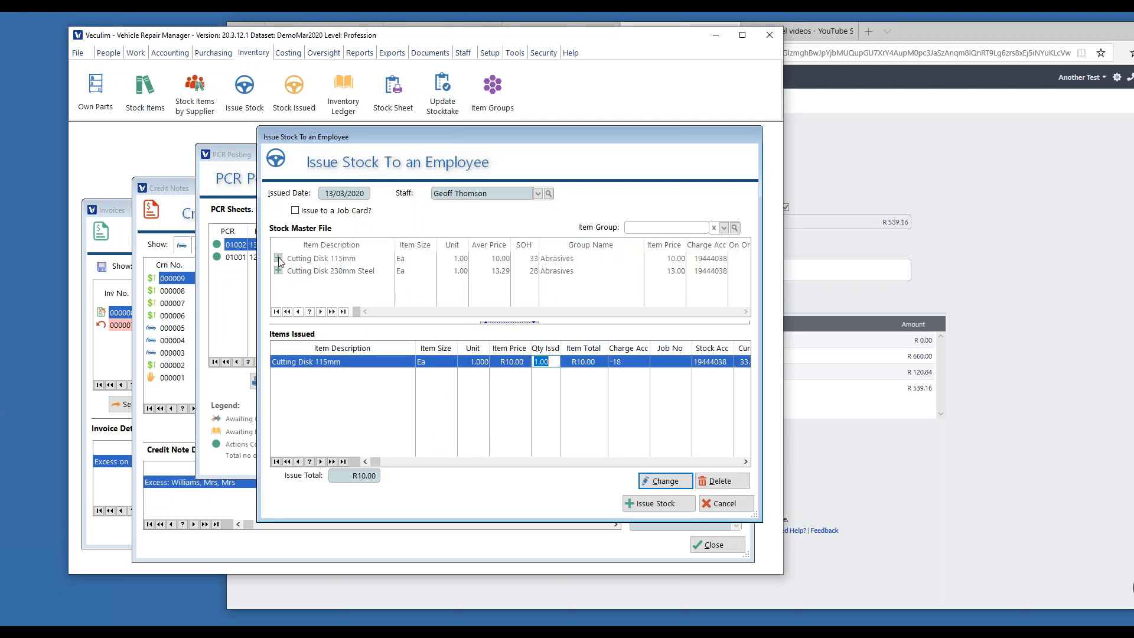
{"action": "type", "text": "2"}
{"action": "key", "text": "Return"}
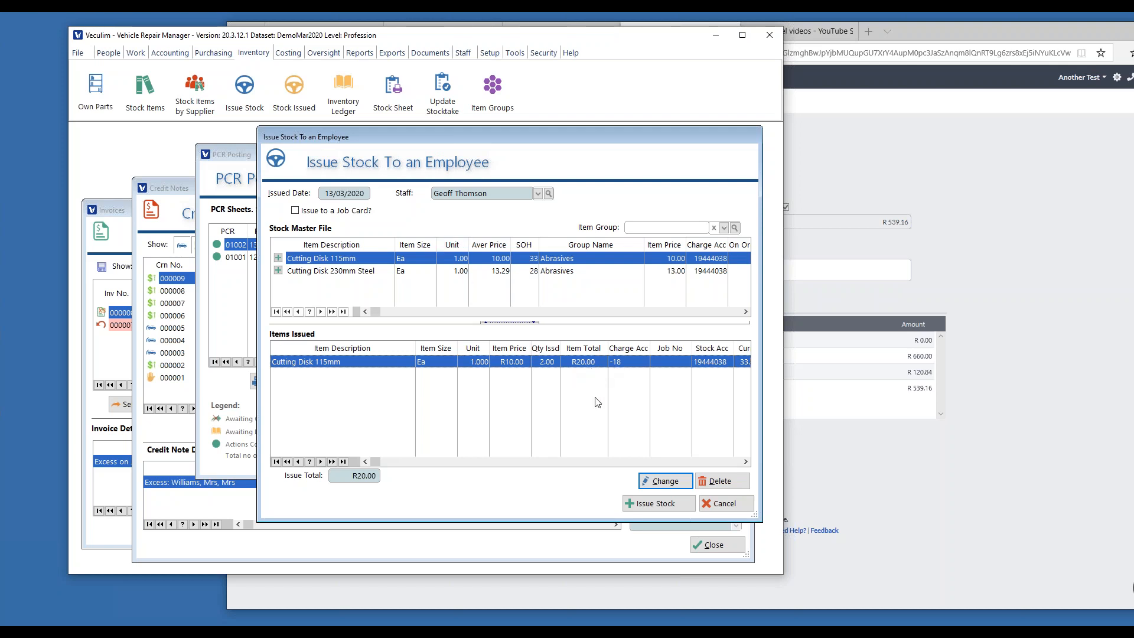
{"action": "left_click", "coordinate": [659, 508]}
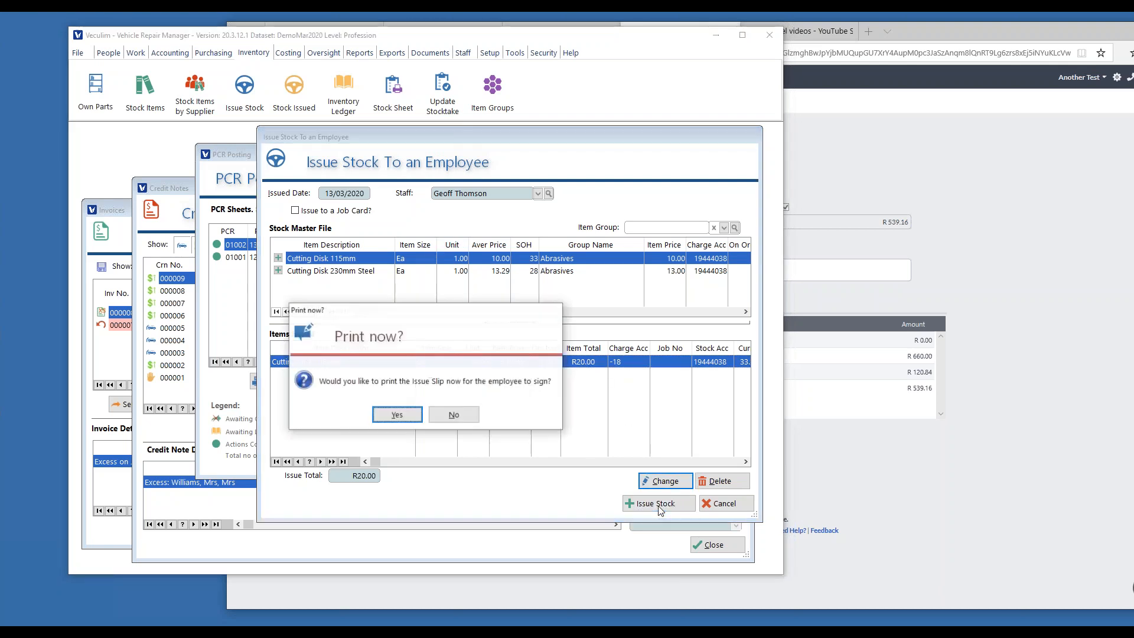
{"action": "left_click", "coordinate": [453, 416]}
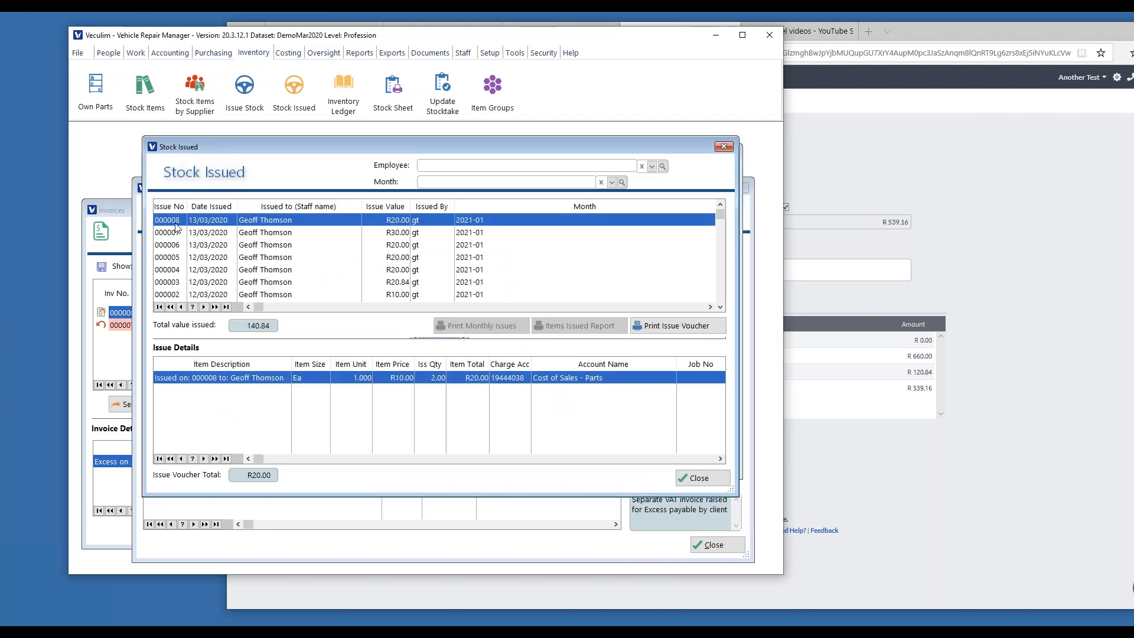
- Switch to Sage, refresh the Inventory account and open the detail of its decreases to check the stock issue journal entries
{"action": "left_click", "coordinate": [963, 192]}
{"action": "key", "text": "F5"}
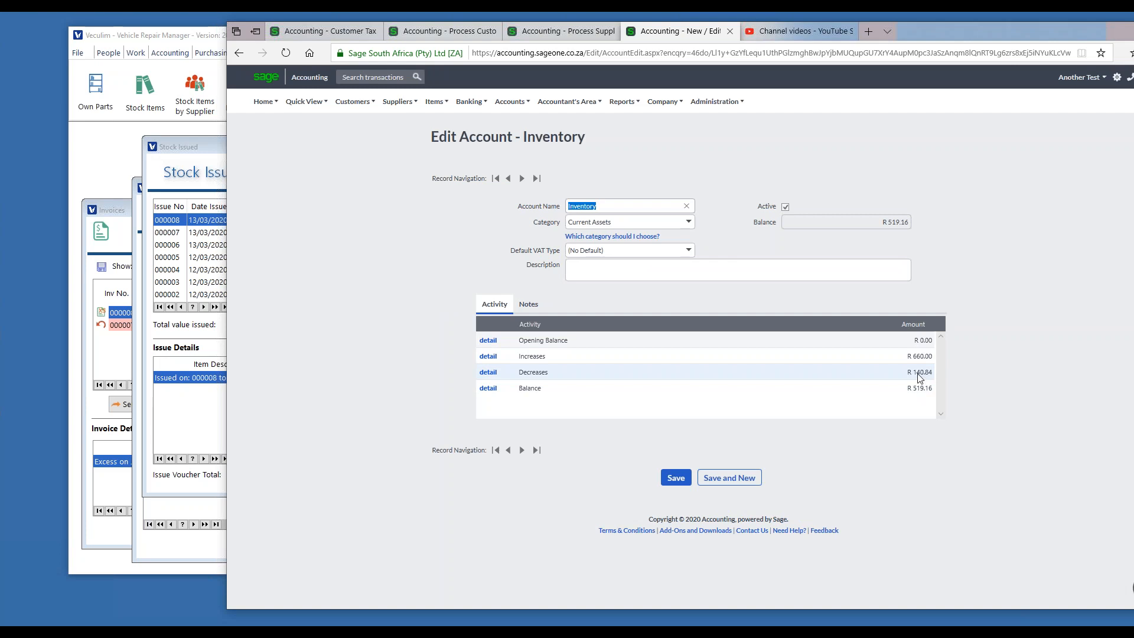
{"action": "left_click", "coordinate": [488, 373]}
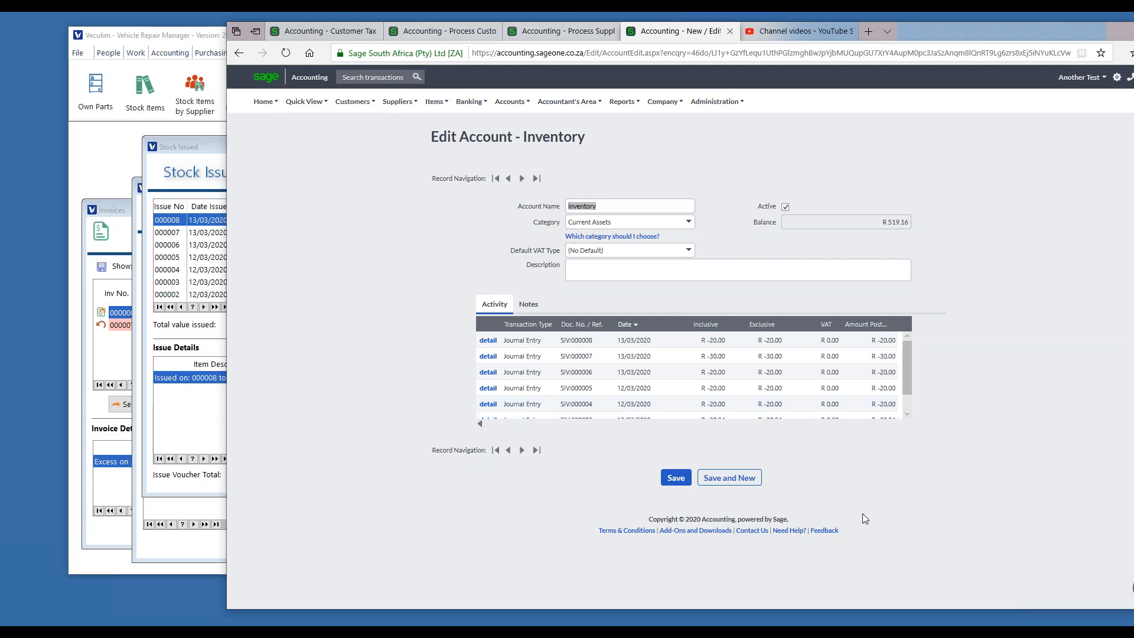
{"action": "left_click", "coordinate": [846, 627]}
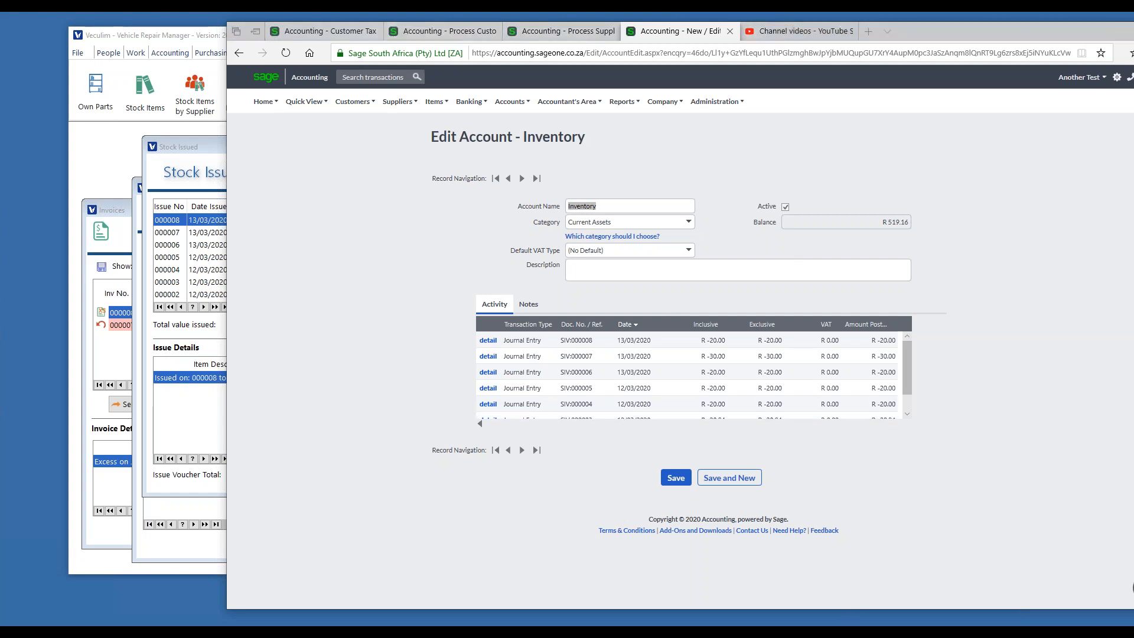